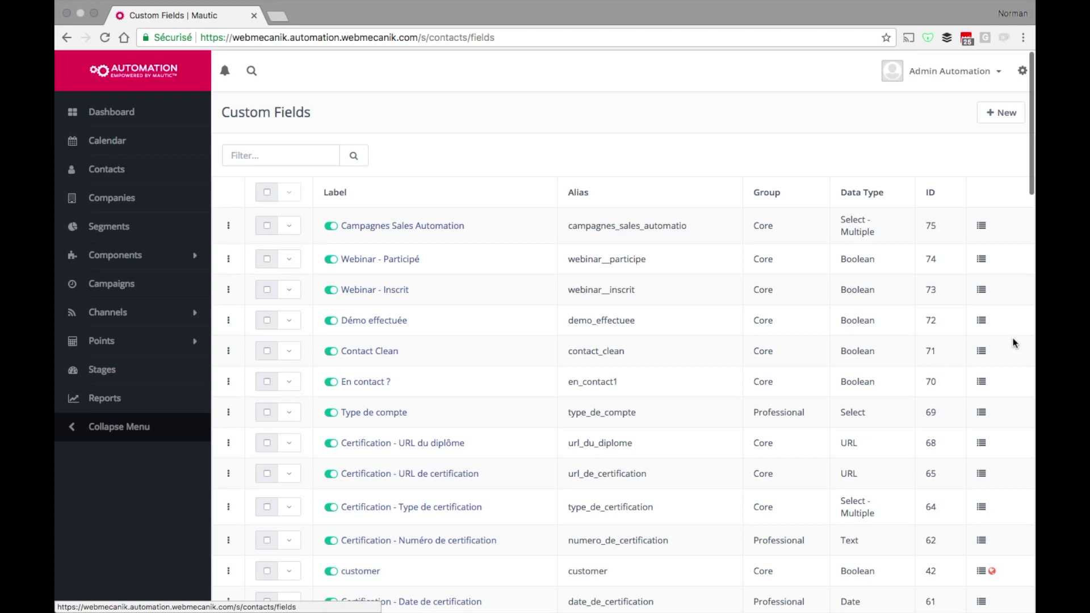
- Start a new custom field and look at its label, alias, object and group settings
left_click(994, 113)
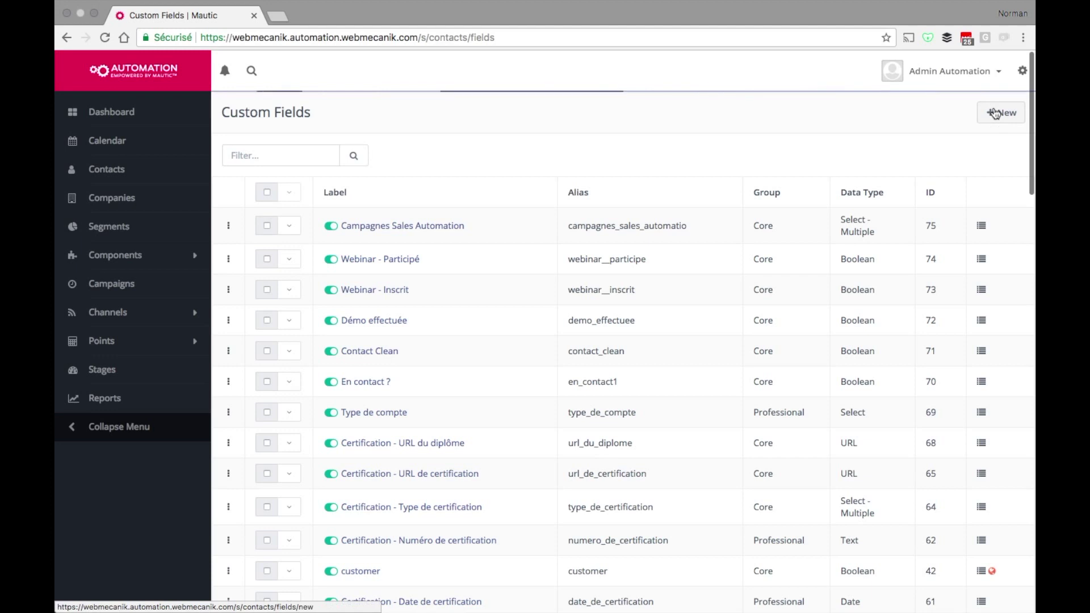
left_click(418, 171)
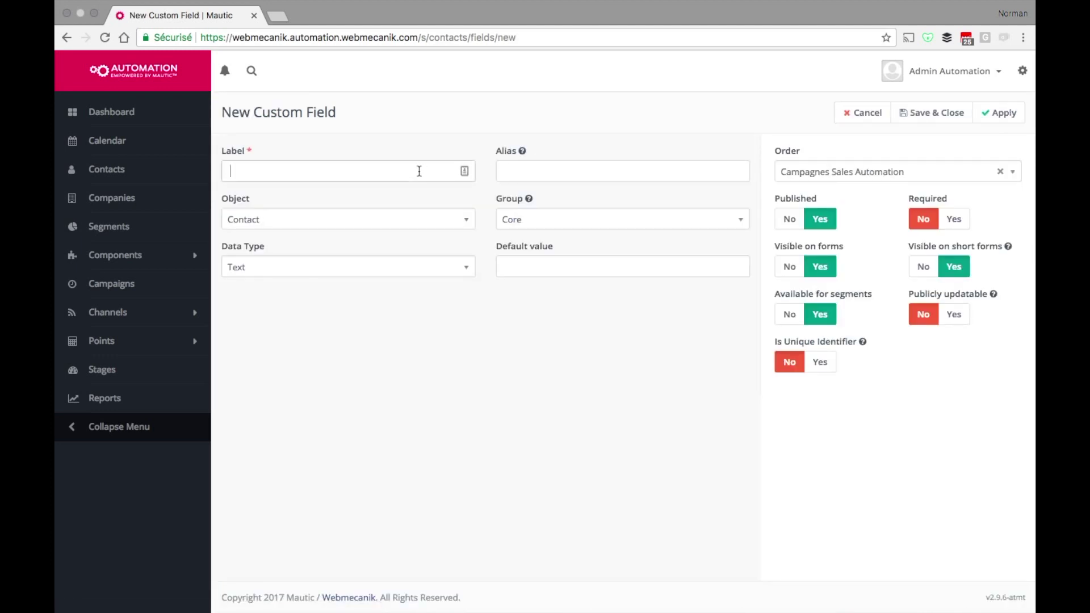
left_click(521, 175)
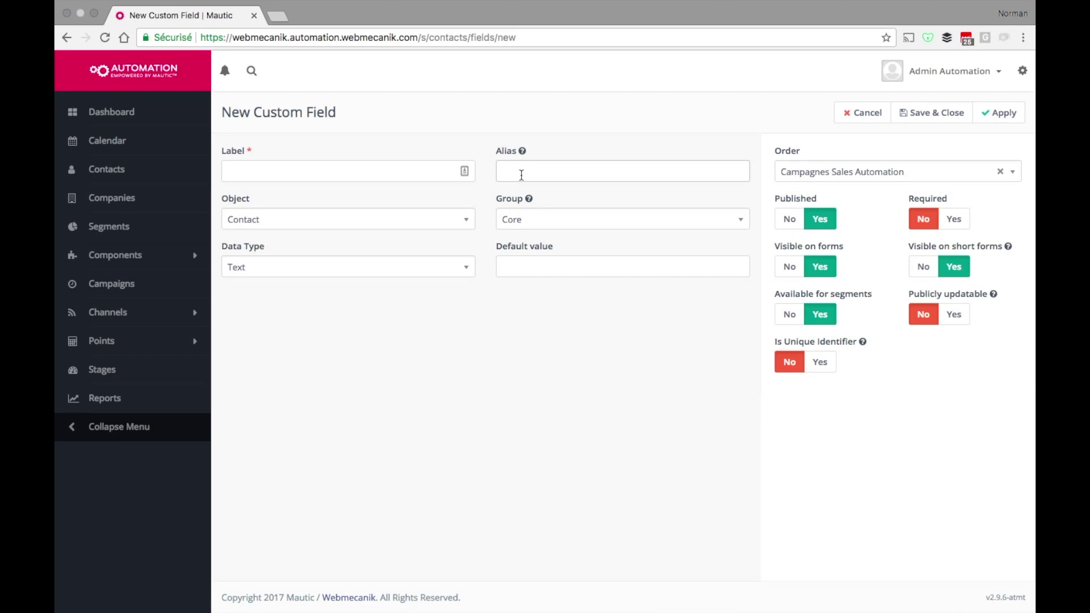
left_click(409, 225)
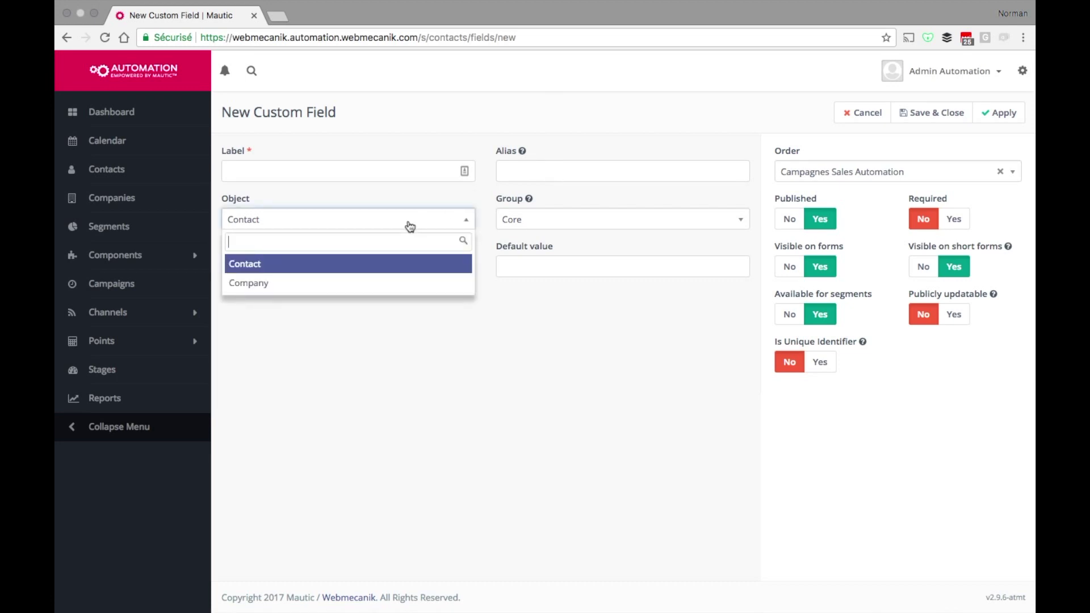
left_click(524, 224)
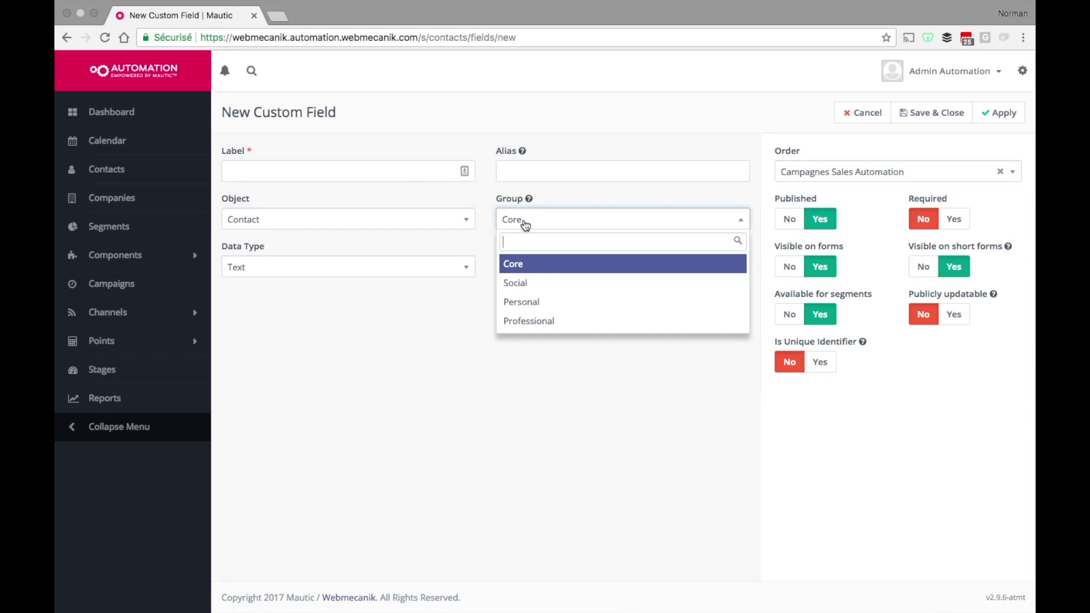
- Examine the data types available for the new custom field, leaving the field as Text
left_click(399, 270)
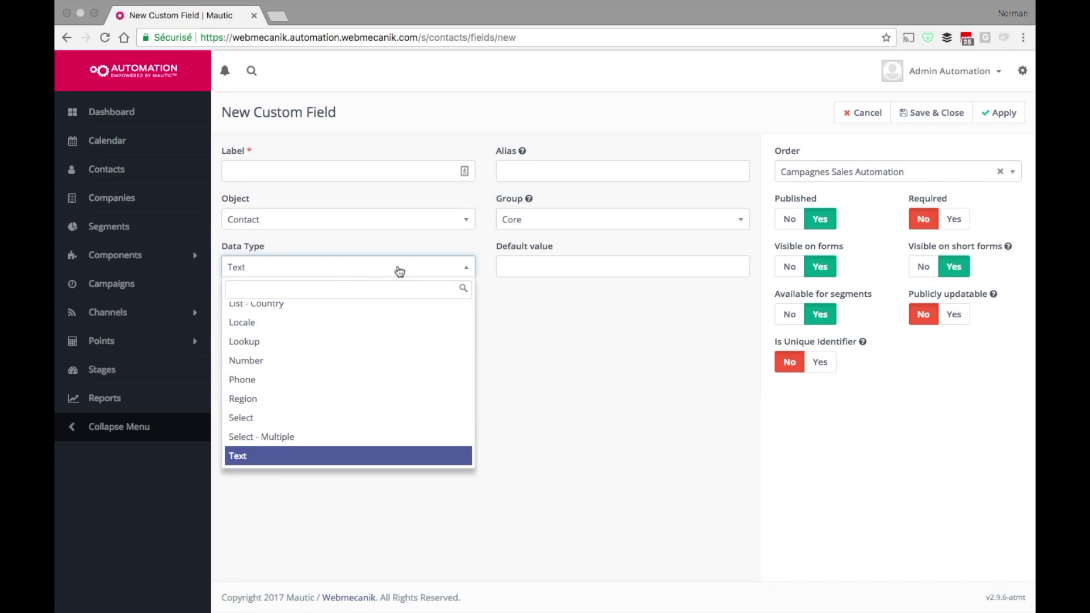
scroll(372, 323, "up", 4)
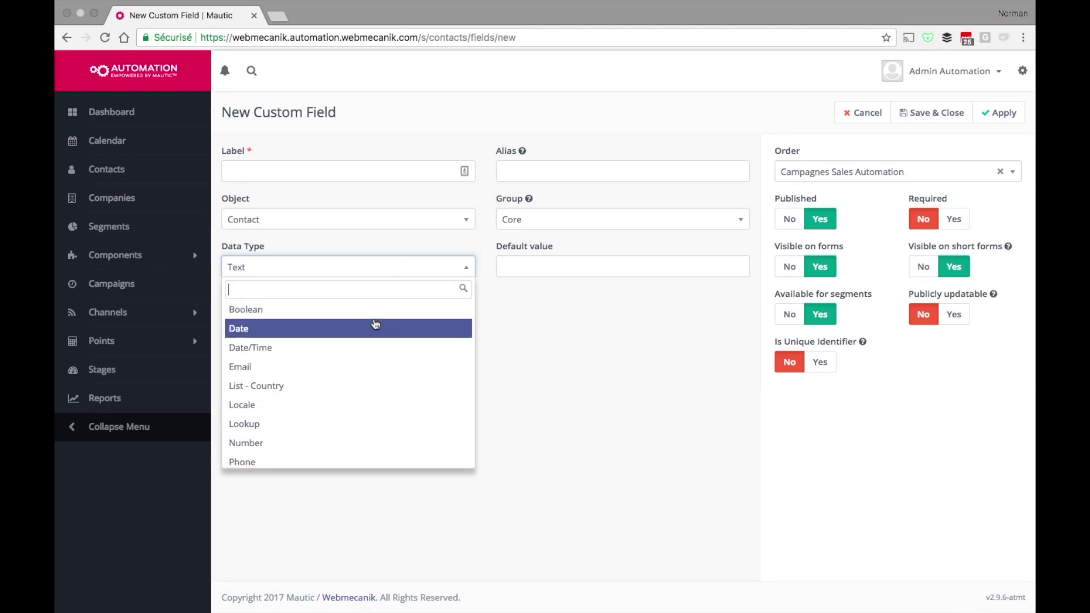
scroll(375, 324, "down", 4)
scroll(375, 324, "down", 1)
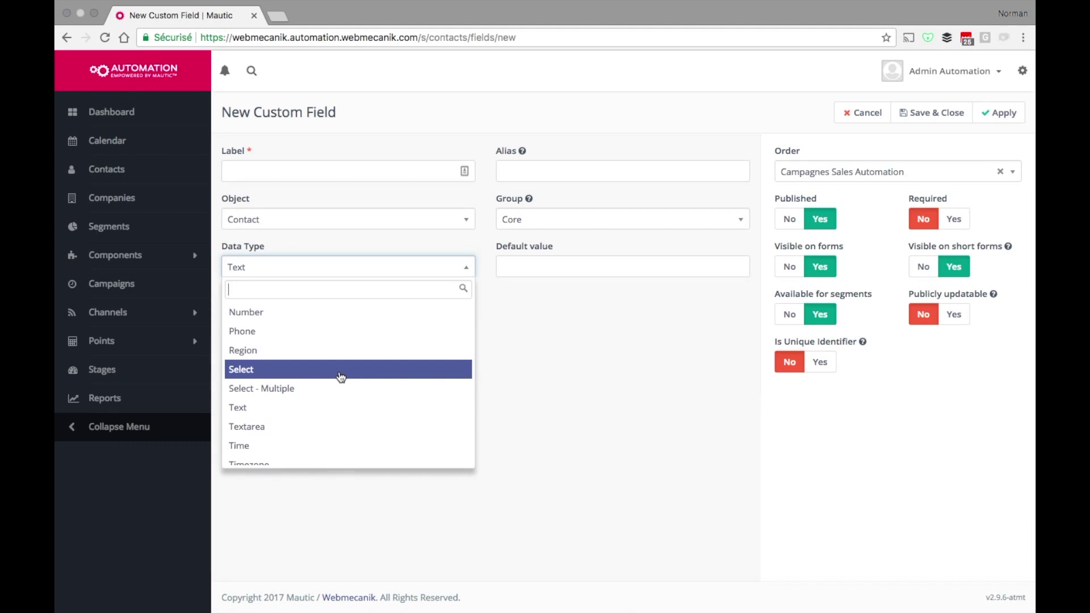
left_click(554, 380)
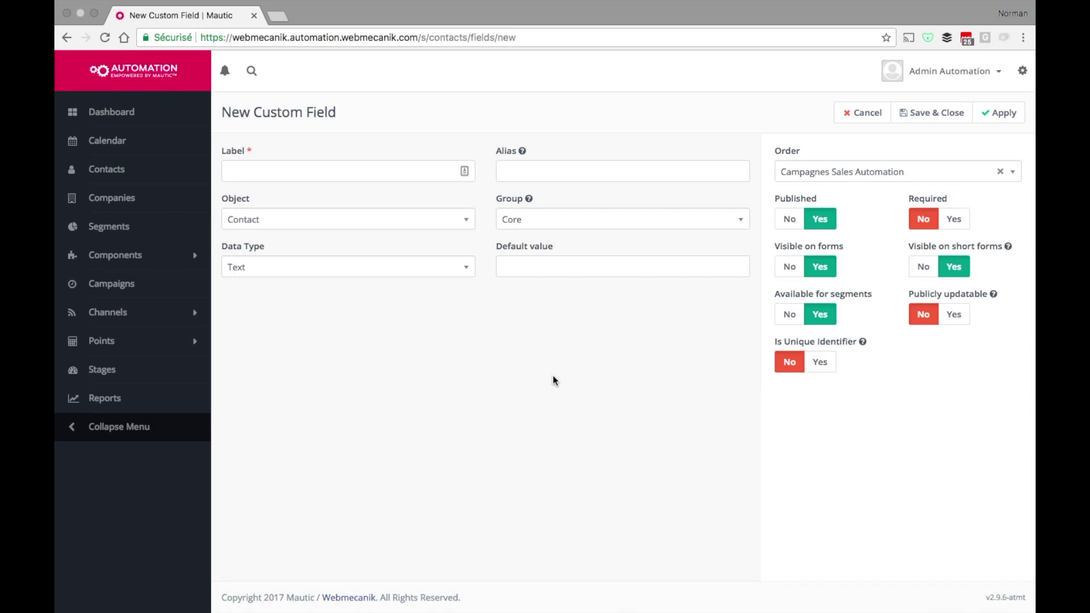
- Leave the custom field form, go to the contacts list and start a contact import
left_click(170, 113)
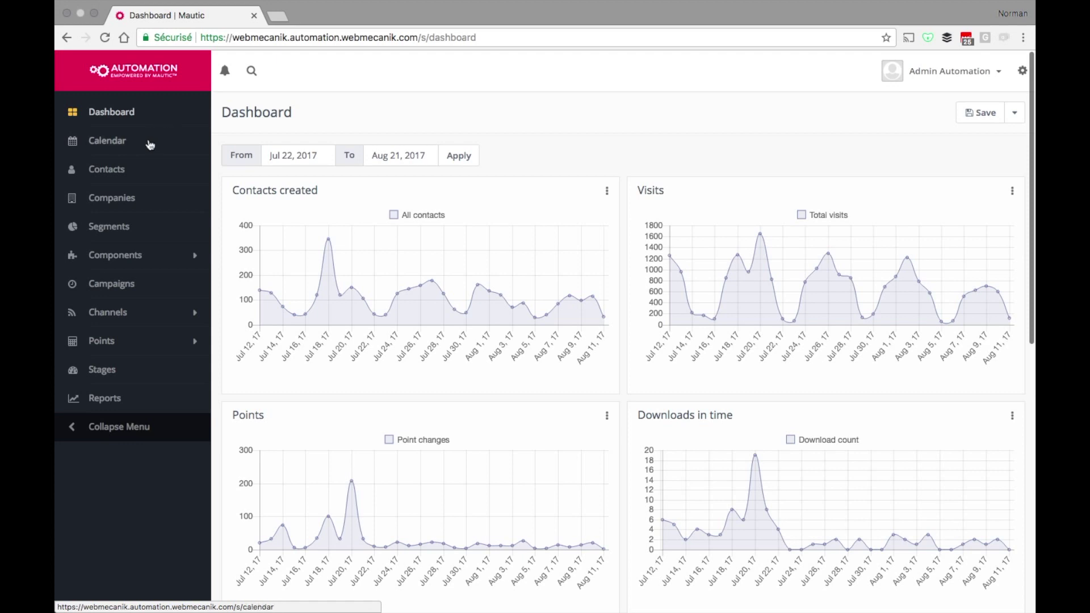
left_click(133, 177)
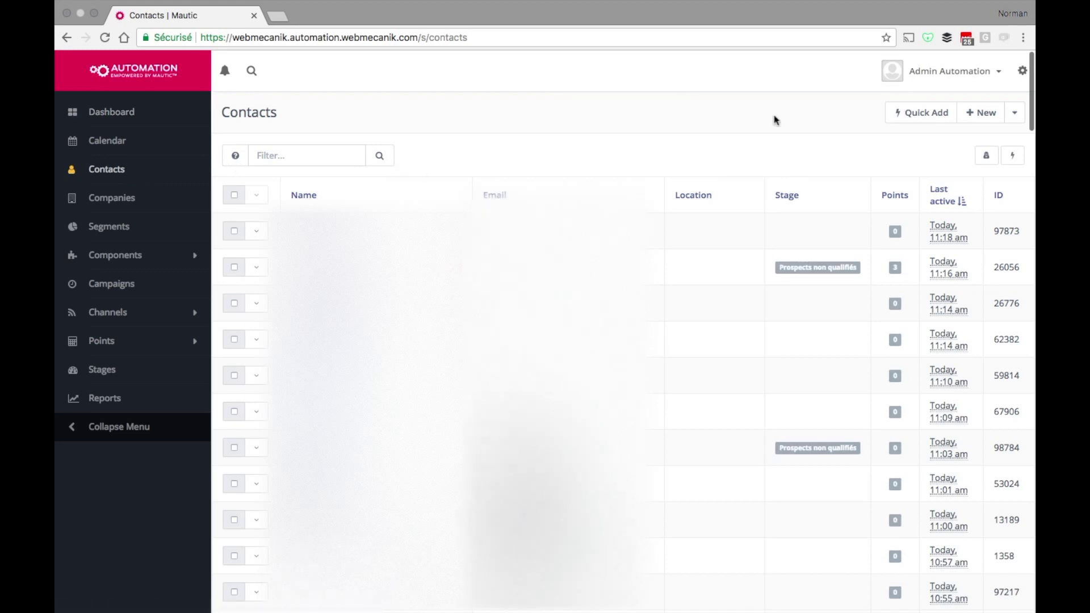
left_click(1014, 118)
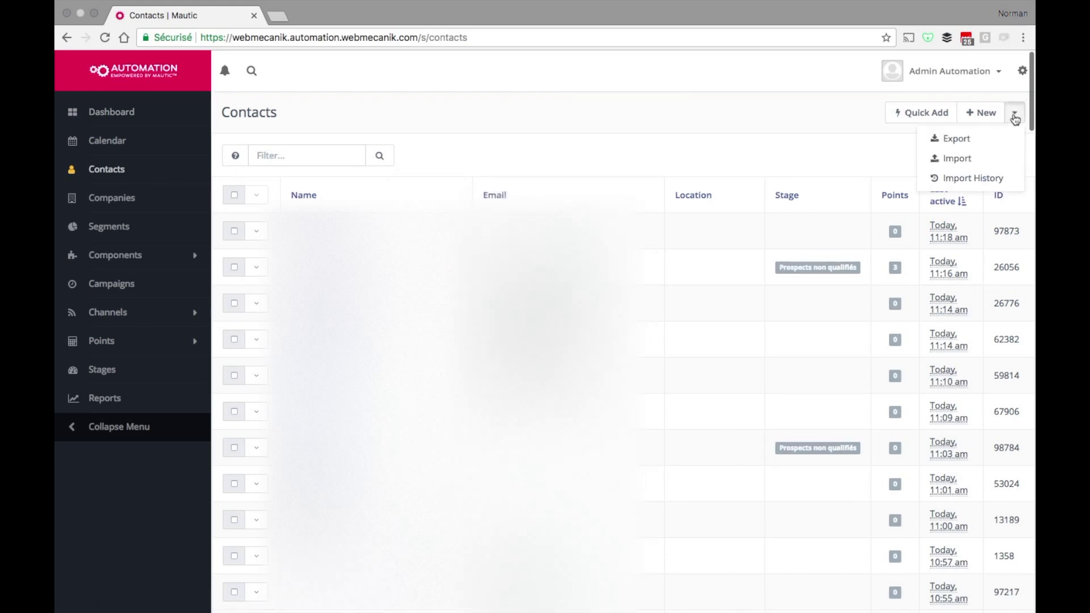
left_click(965, 159)
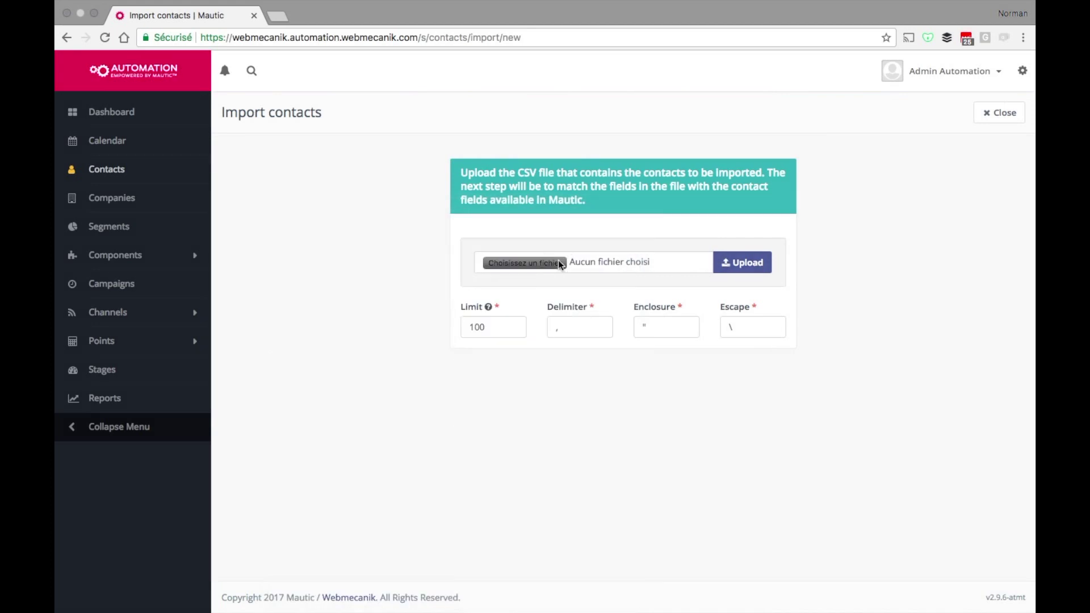
- Upload leads.csv from the Téléchargements folder for the import and look through the contact segments it can be assigned to
left_click(558, 262)
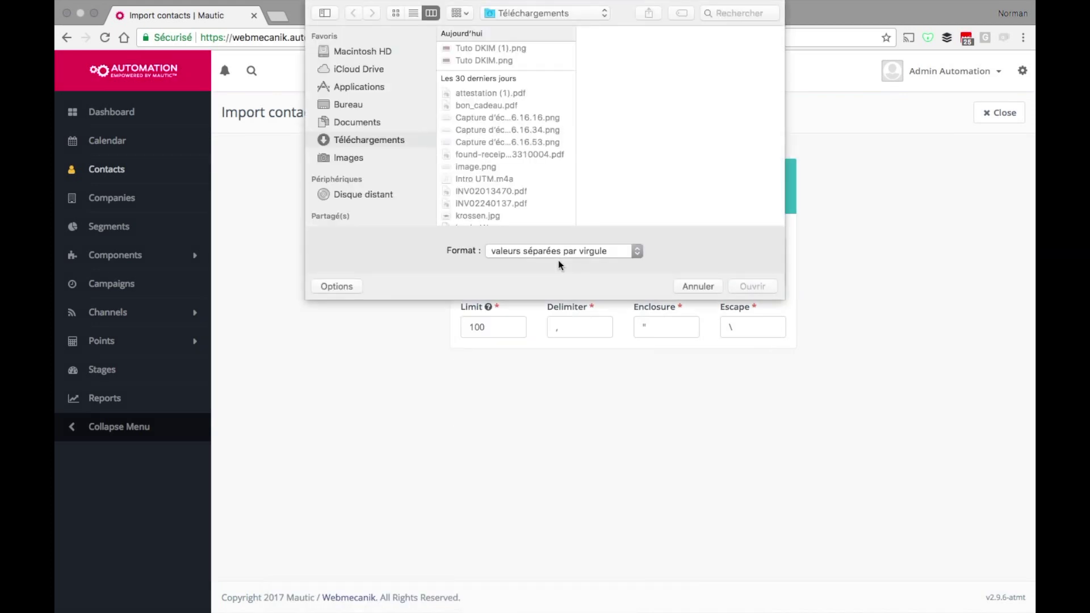
scroll(533, 211, "down", 5)
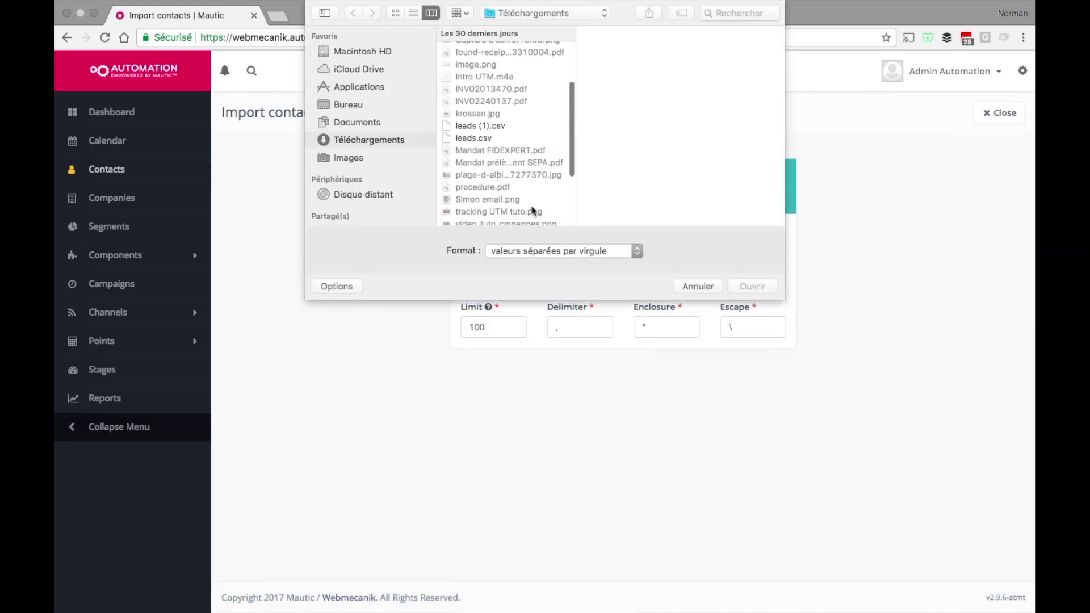
double_click(478, 137)
left_click(563, 325)
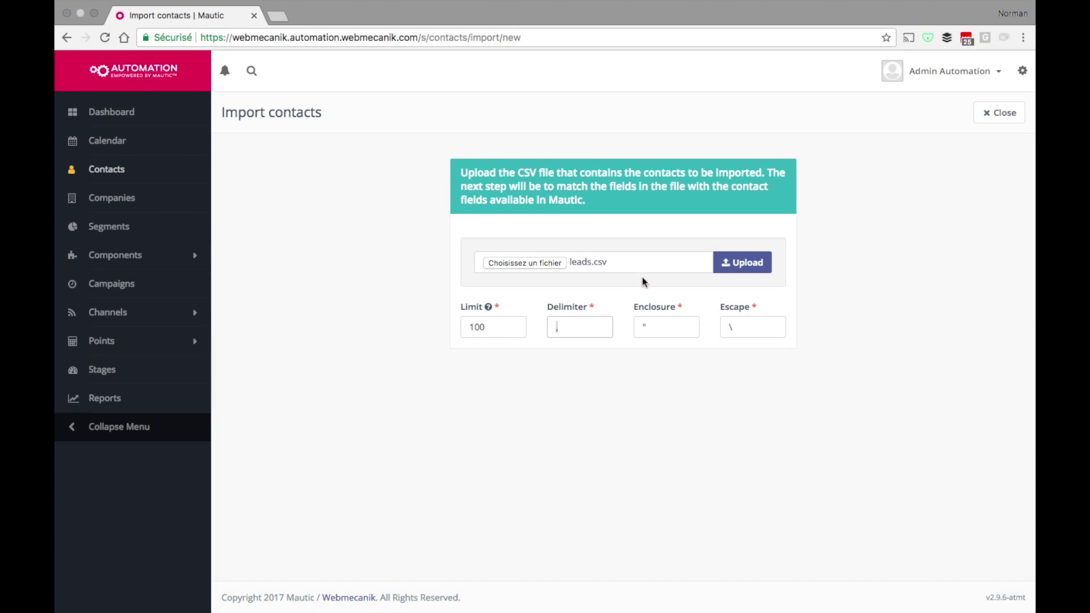
left_click(736, 264)
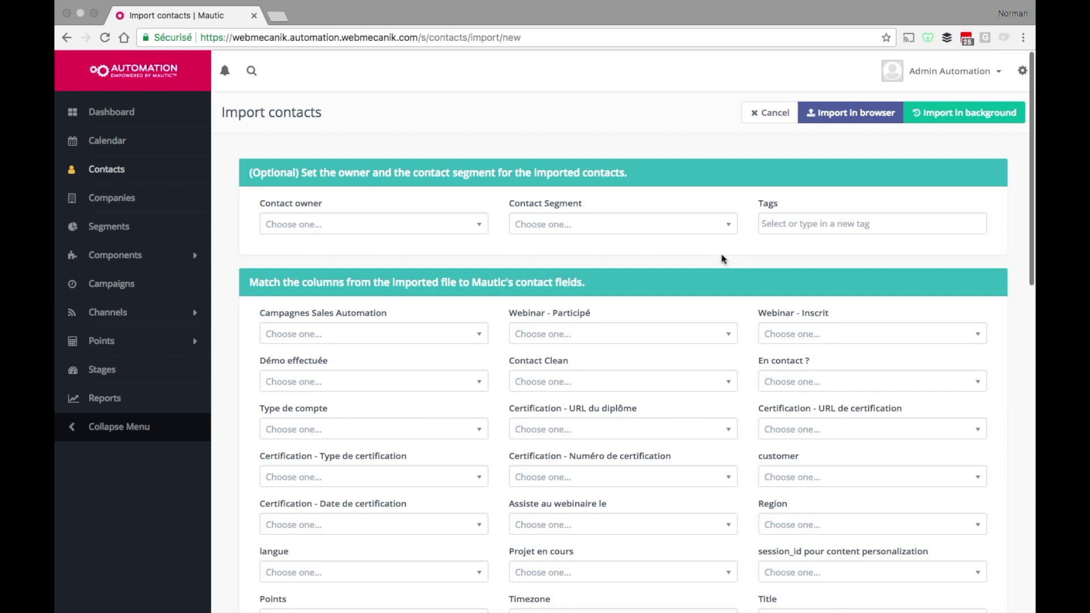
left_click(672, 229)
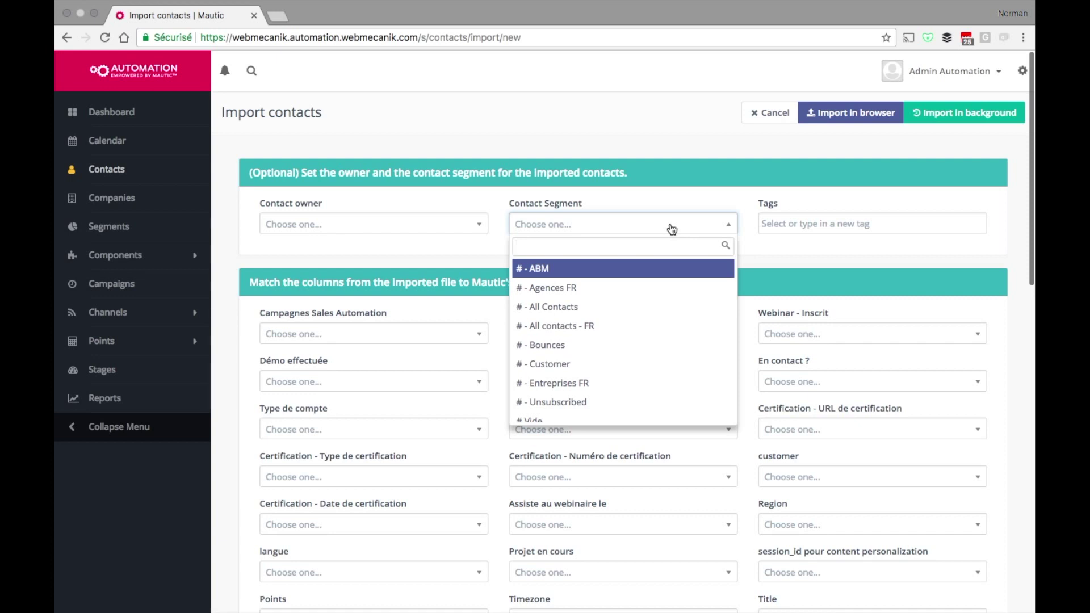
left_click(487, 258)
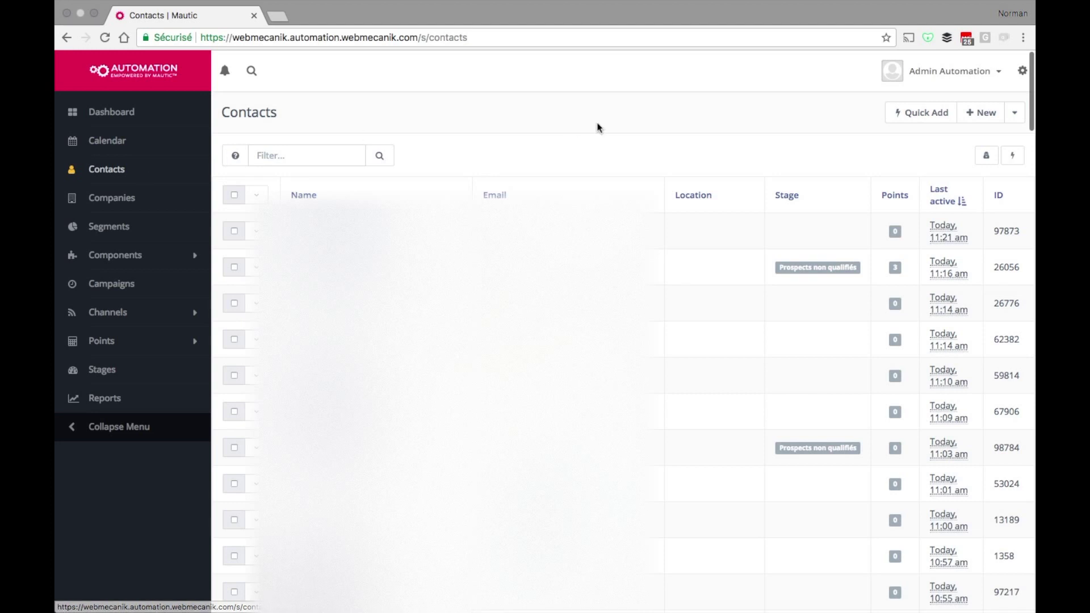
- Open the third contact in the contacts list and review its core detail fields
left_click(1014, 113)
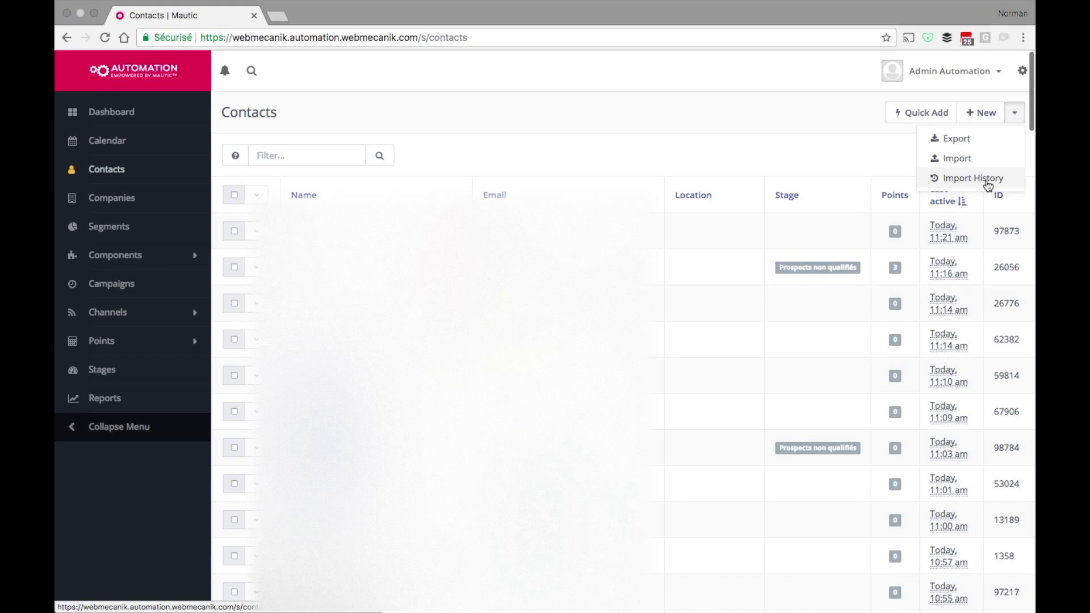
left_click(359, 303)
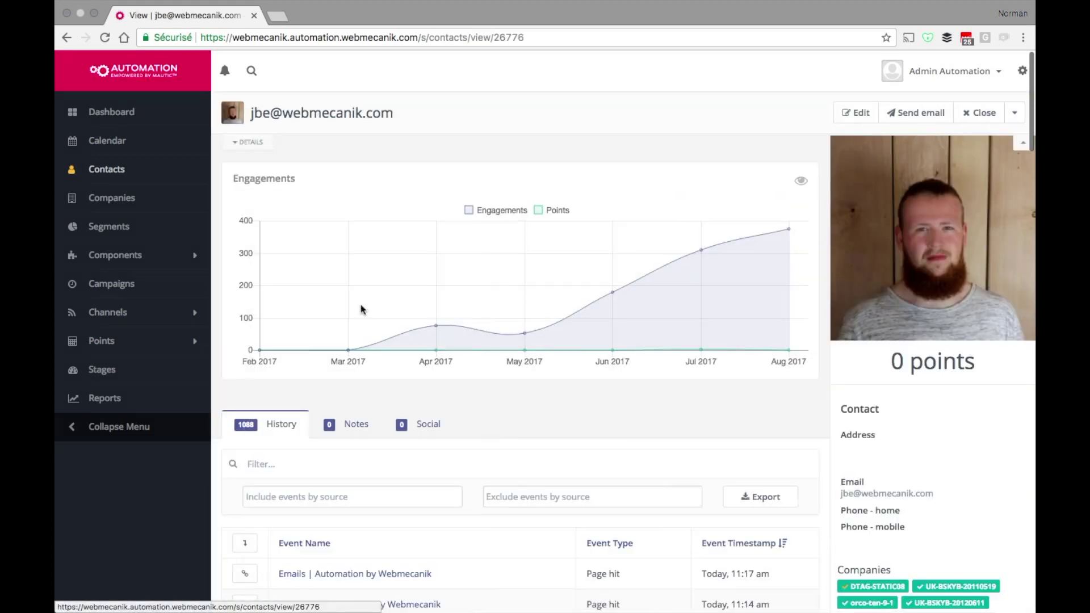
left_click(250, 142)
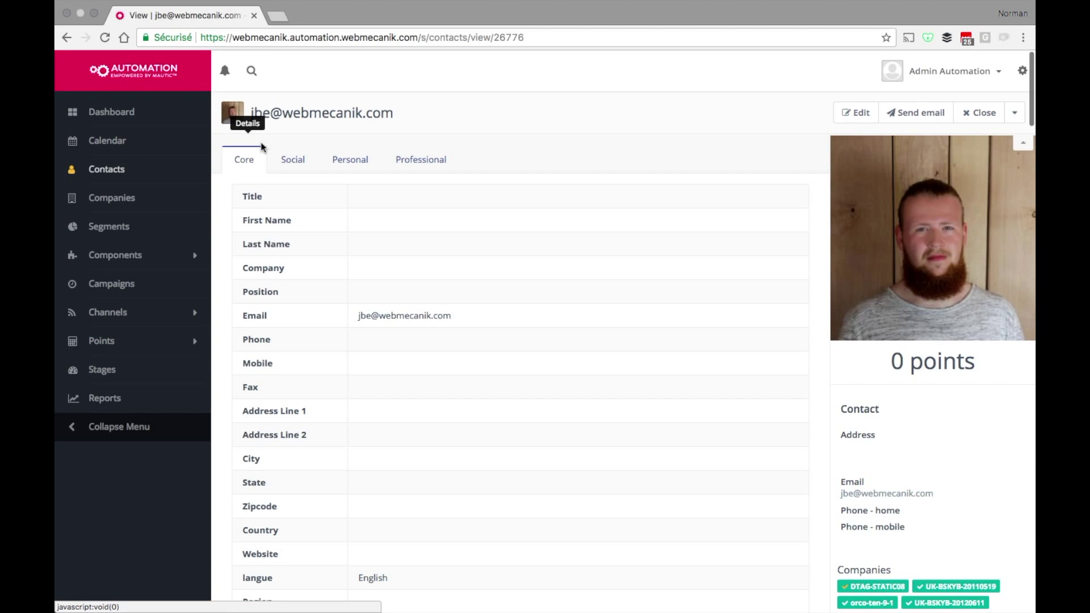
scroll(344, 335, "down", 7)
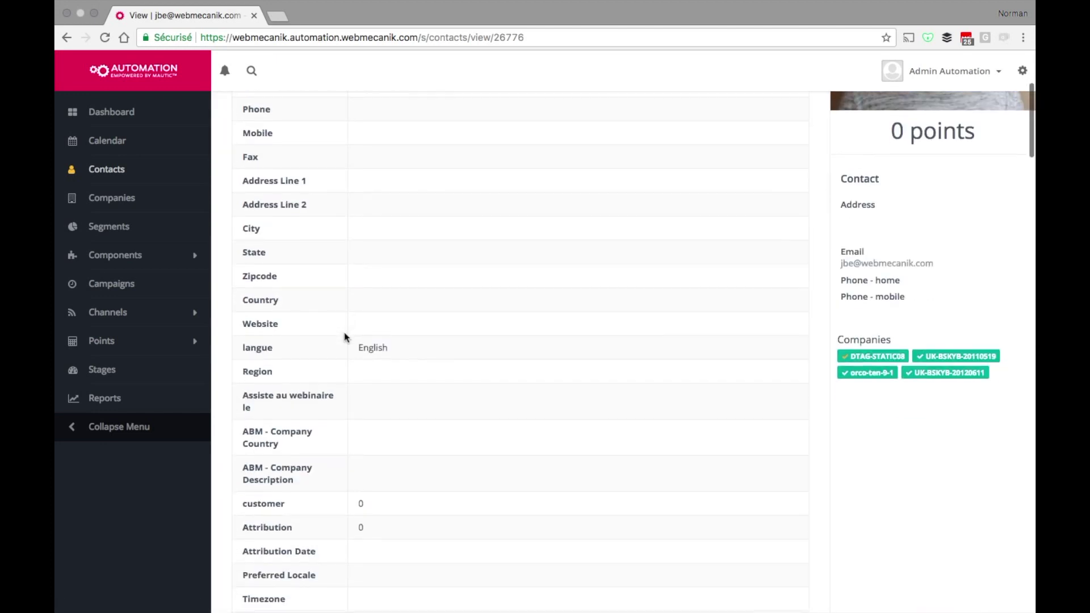
scroll(344, 336, "down", 4)
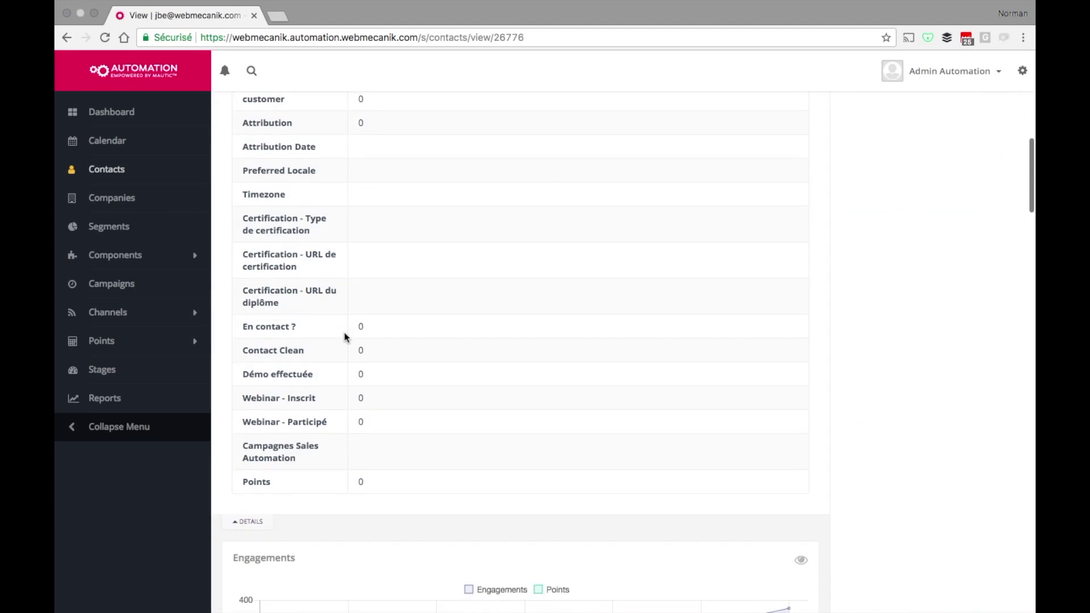
scroll(344, 337, "down", 3)
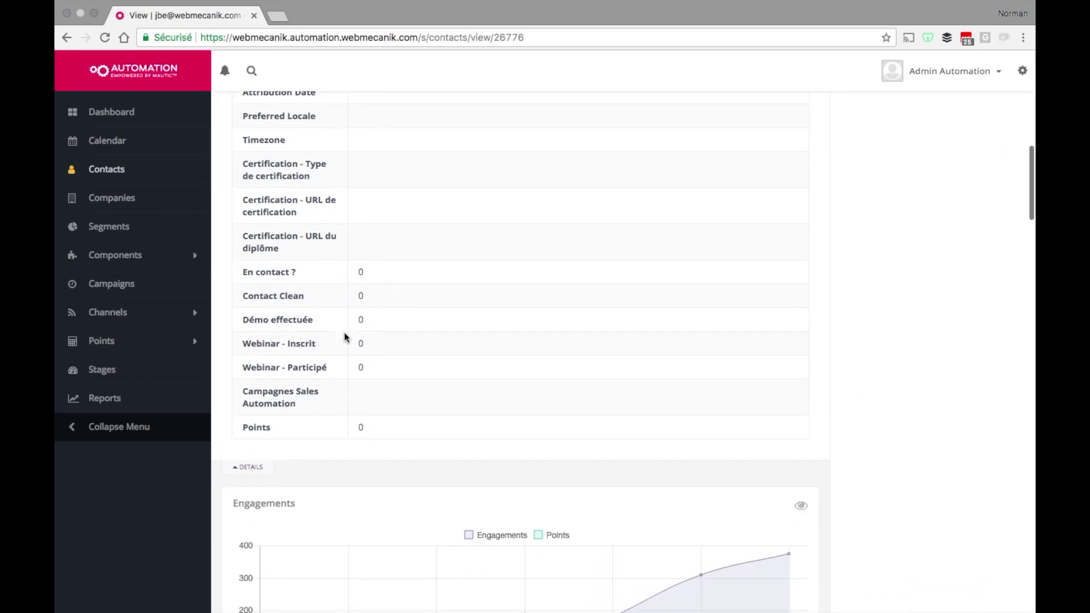
- Examine the contact's event history and the event sources available for filtering it
scroll(344, 337, "down", 9)
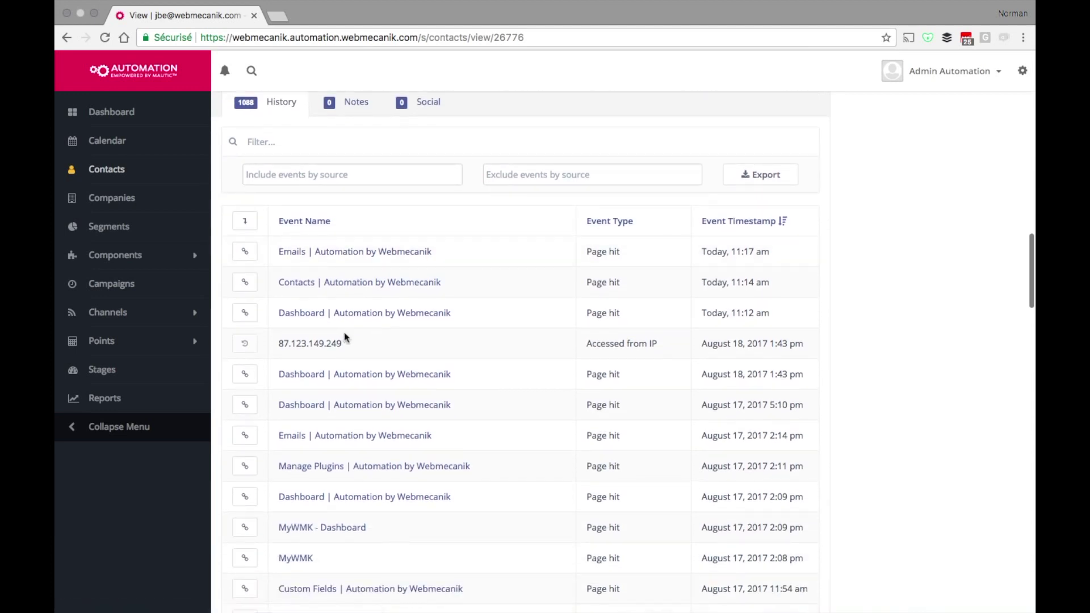
left_click(292, 173)
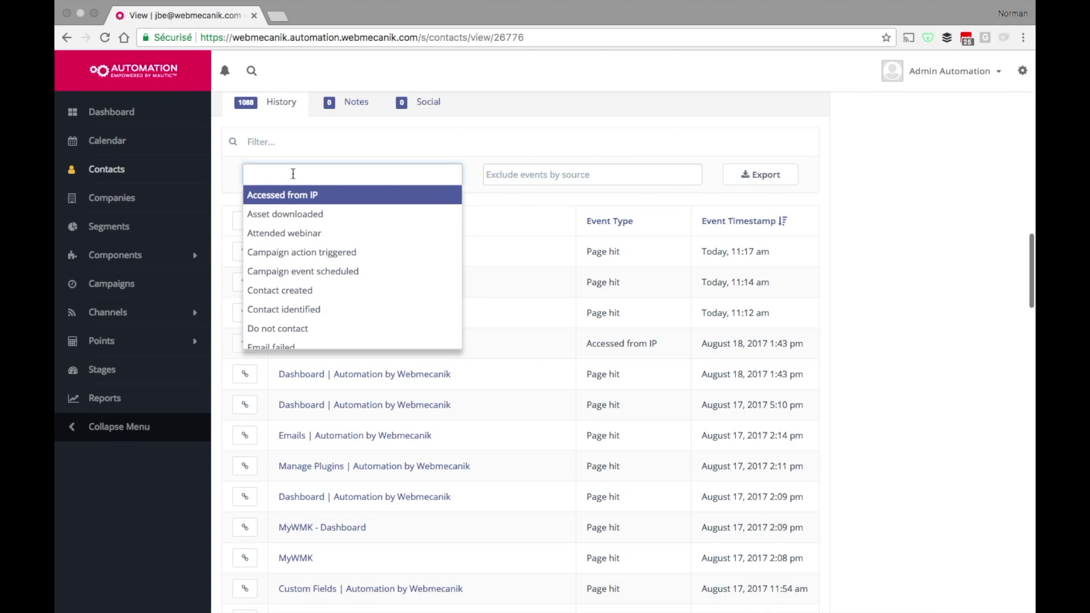
left_click(924, 219)
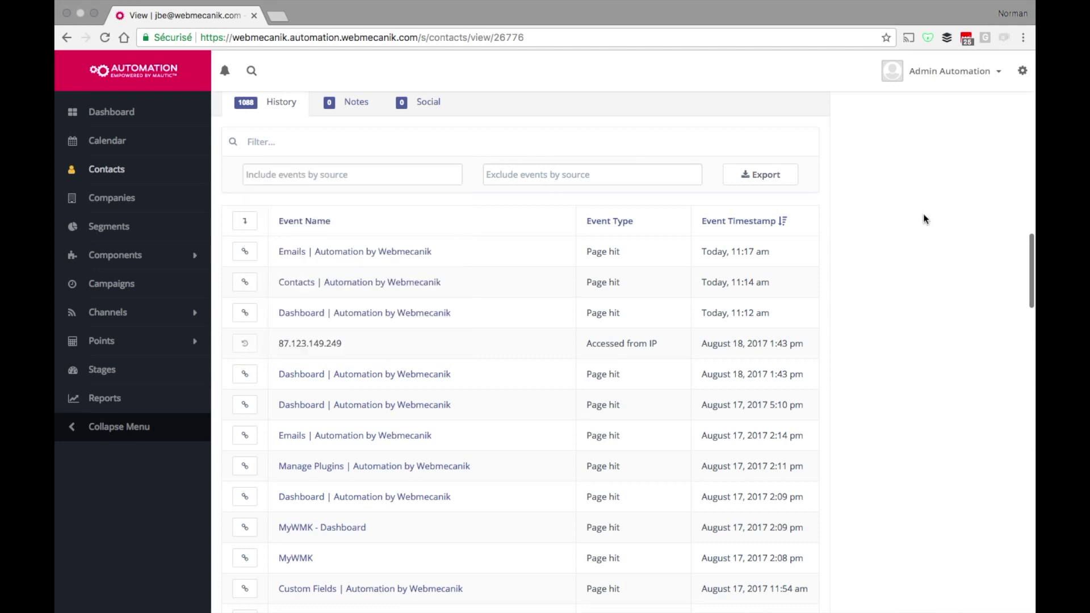
- Check the contact's additional actions and view its edit form, leaving it without saving
scroll(923, 216, "up", 15)
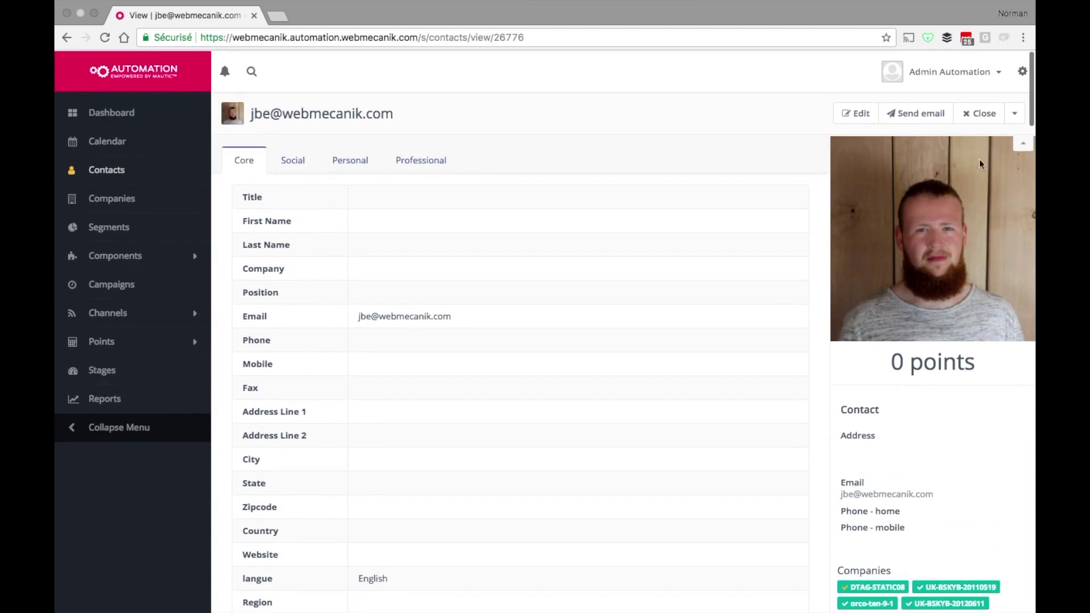
left_click(1014, 121)
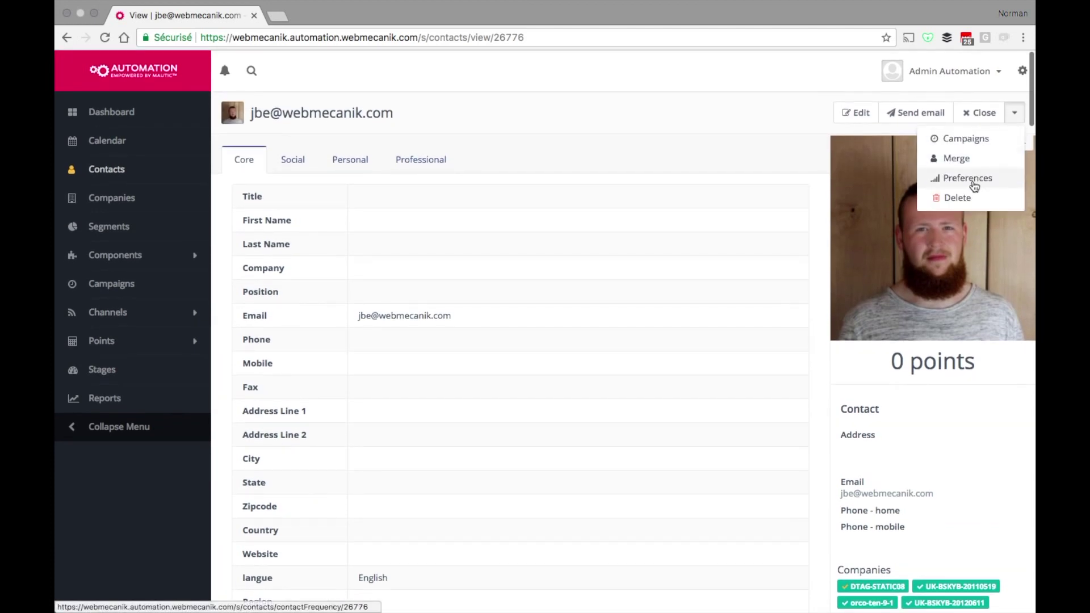
left_click(755, 142)
left_click(851, 115)
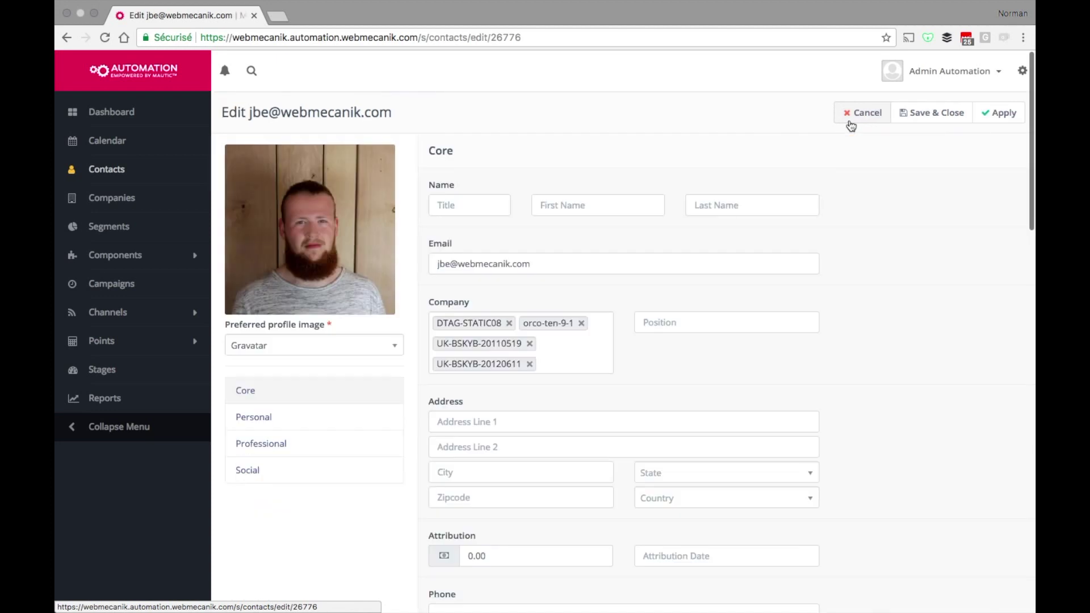
left_click(855, 122)
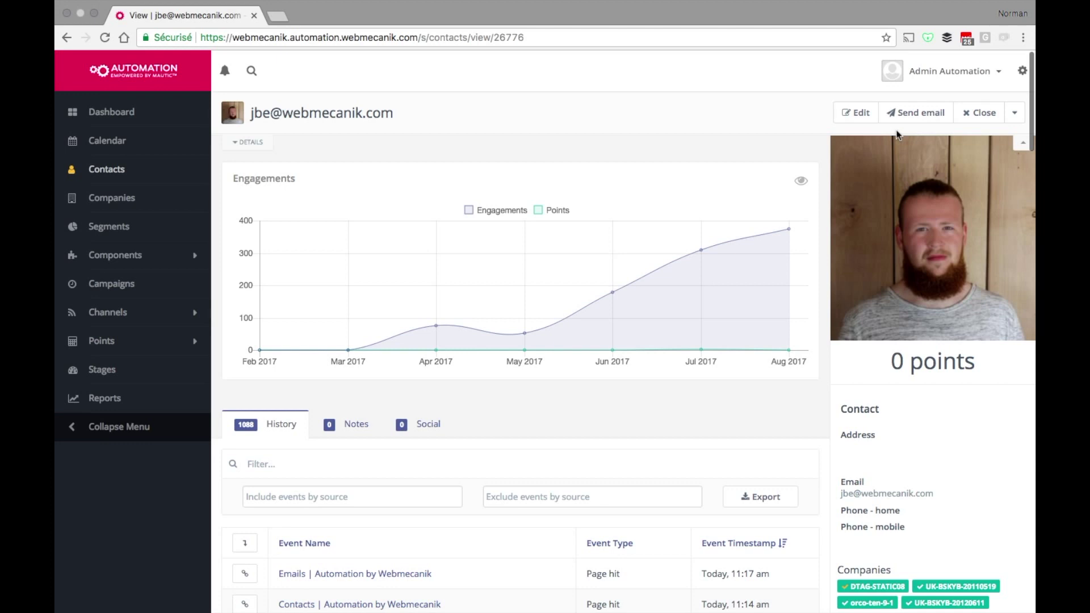
- View the segments in the contact's preference center and close it without saving
left_click(1014, 112)
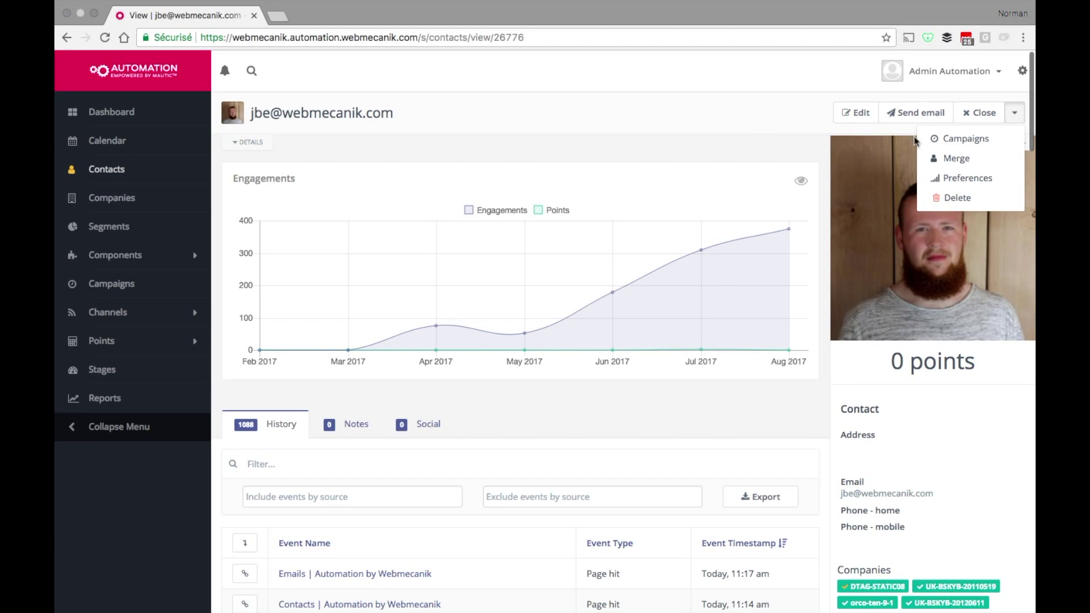
left_click(952, 174)
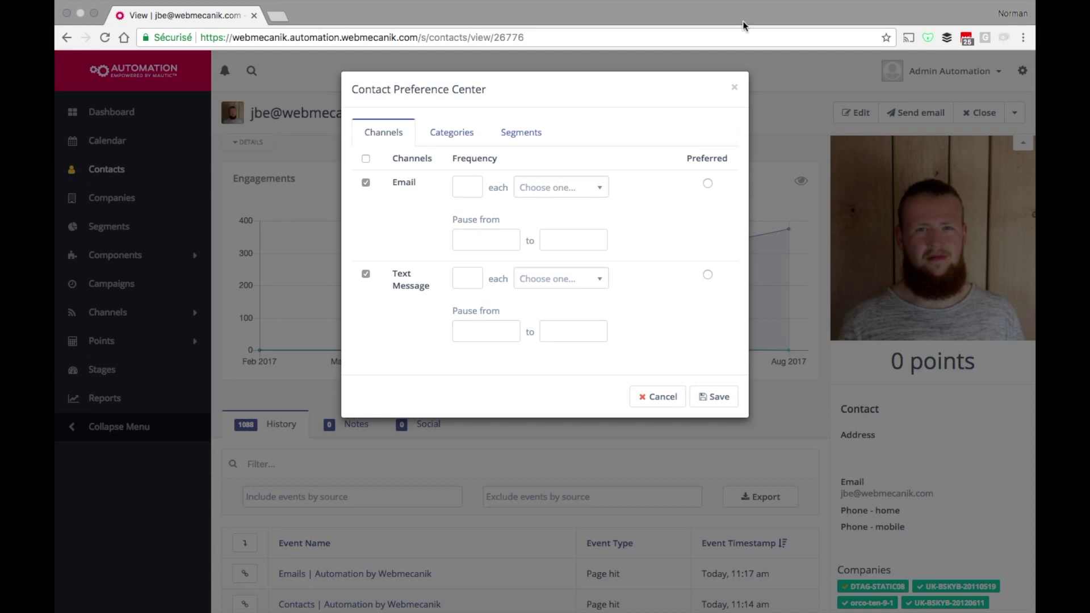
left_click(508, 135)
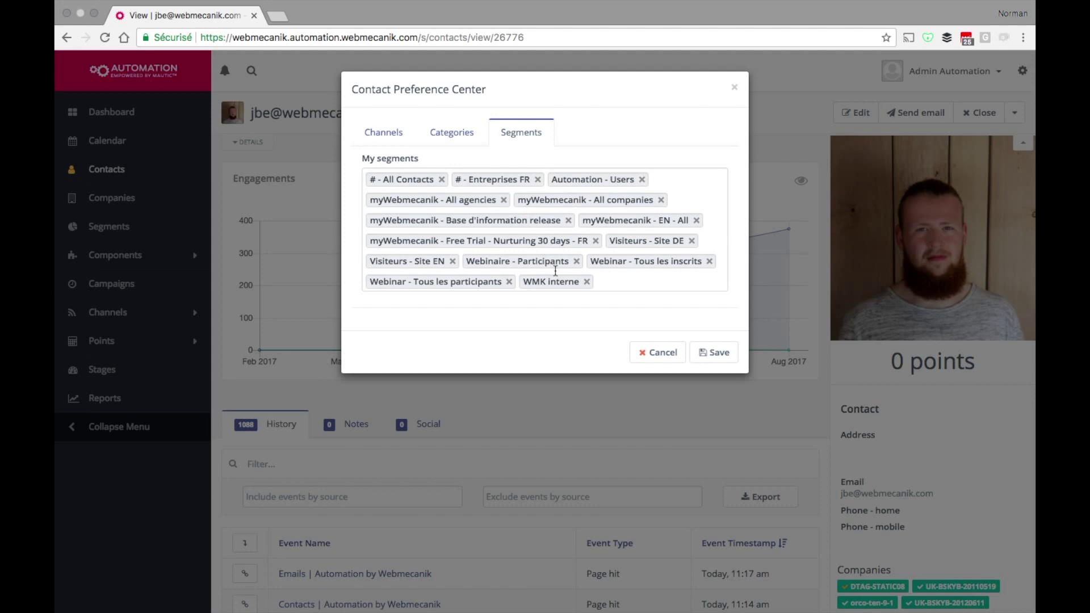
left_click(652, 353)
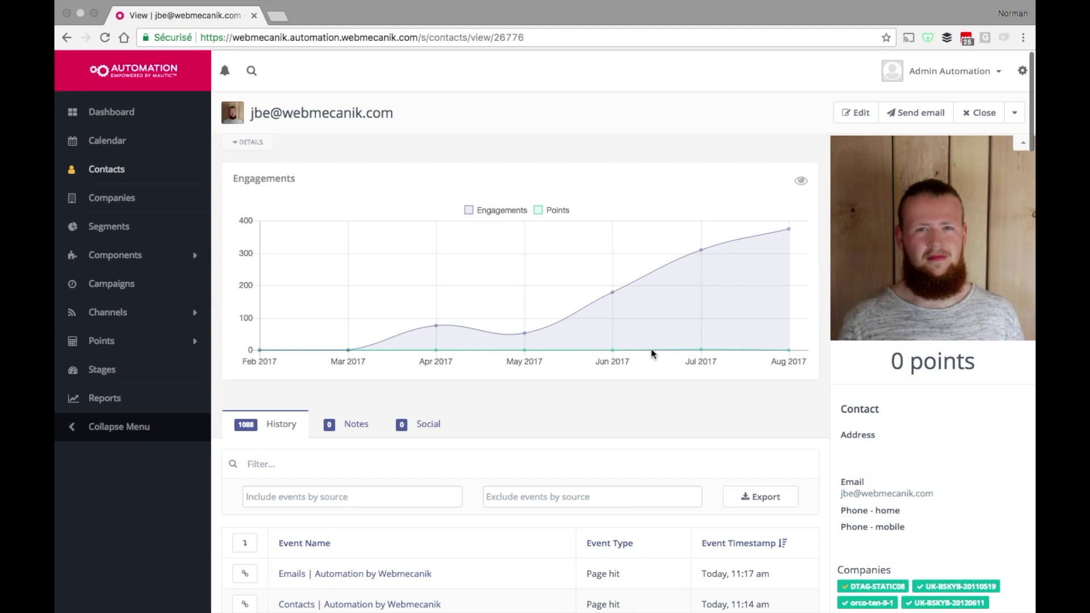
- Start a custom email to the contact and fill its body from the existing template "Autorépondeur - Business Case Deep Nature"
left_click(916, 115)
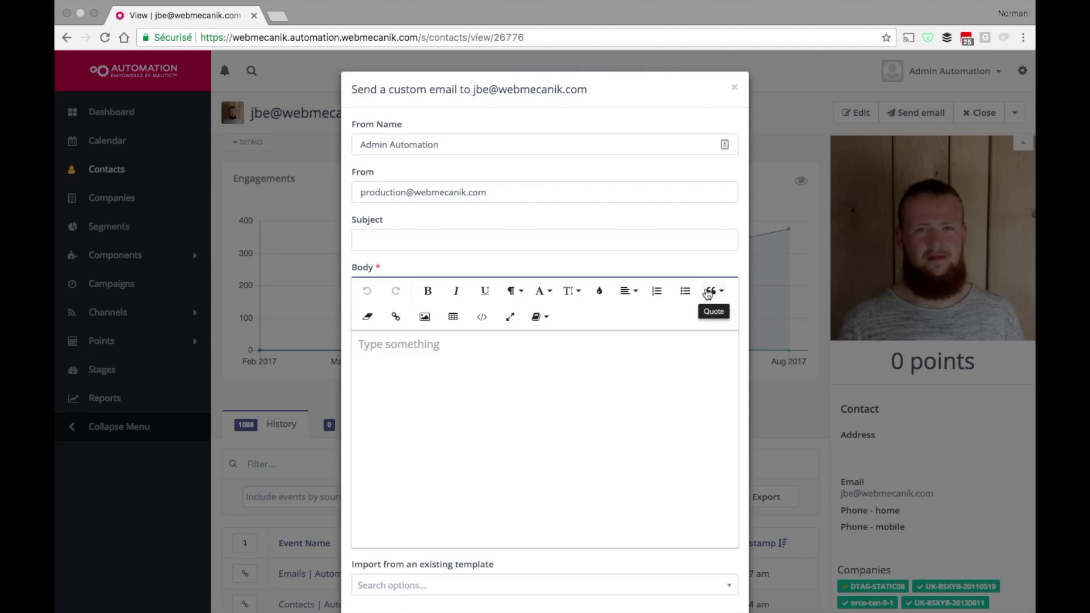
scroll(640, 387, "down", 3)
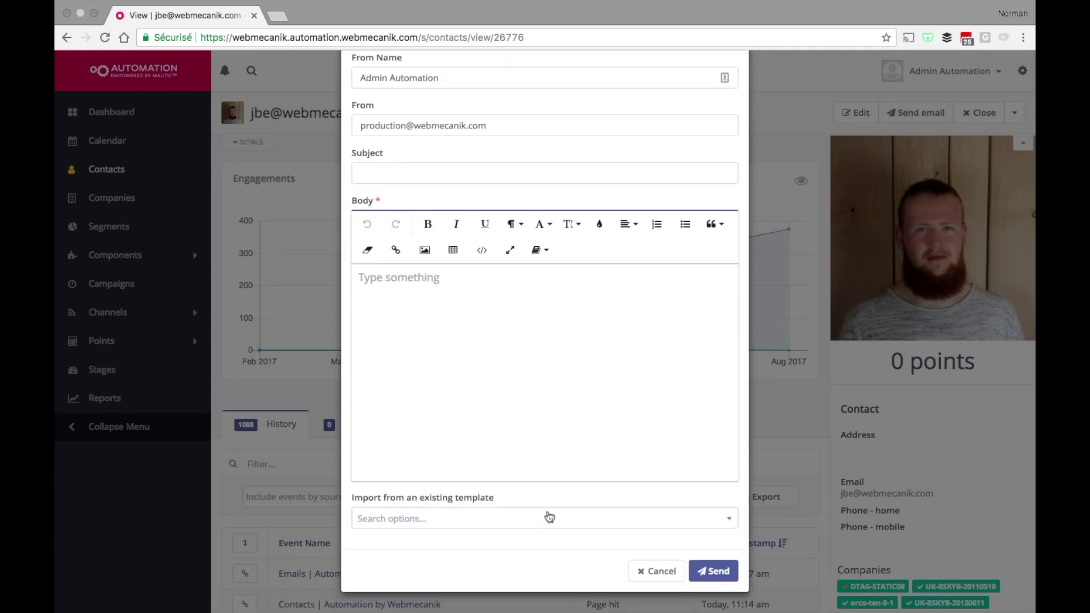
left_click(543, 520)
scroll(612, 533, "down", 5)
scroll(613, 550, "down", 1)
scroll(612, 576, "down", 1)
left_click(611, 574)
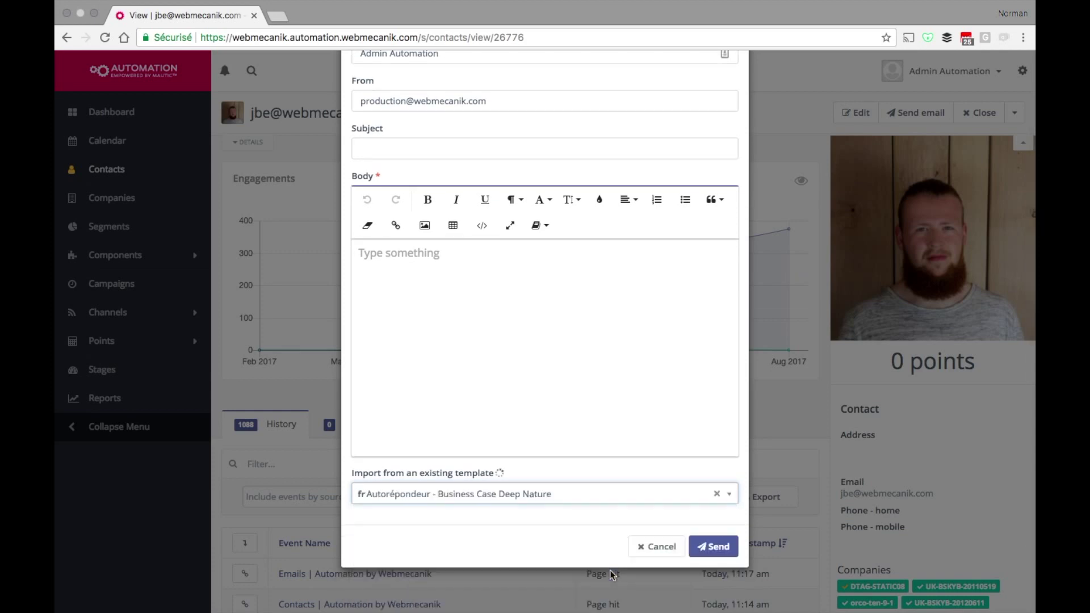
scroll(708, 540, "down", 5)
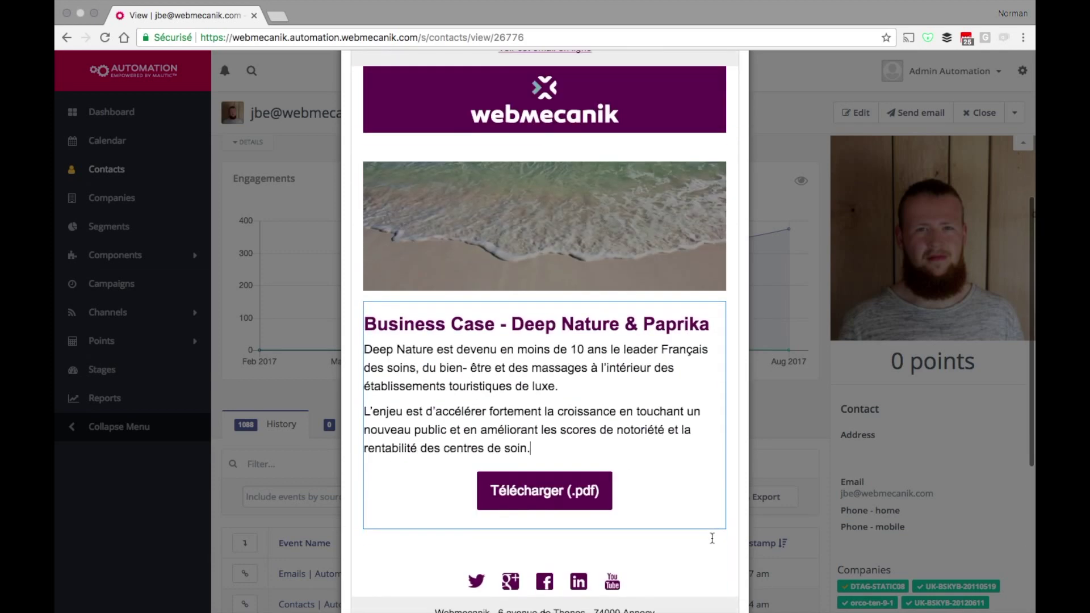